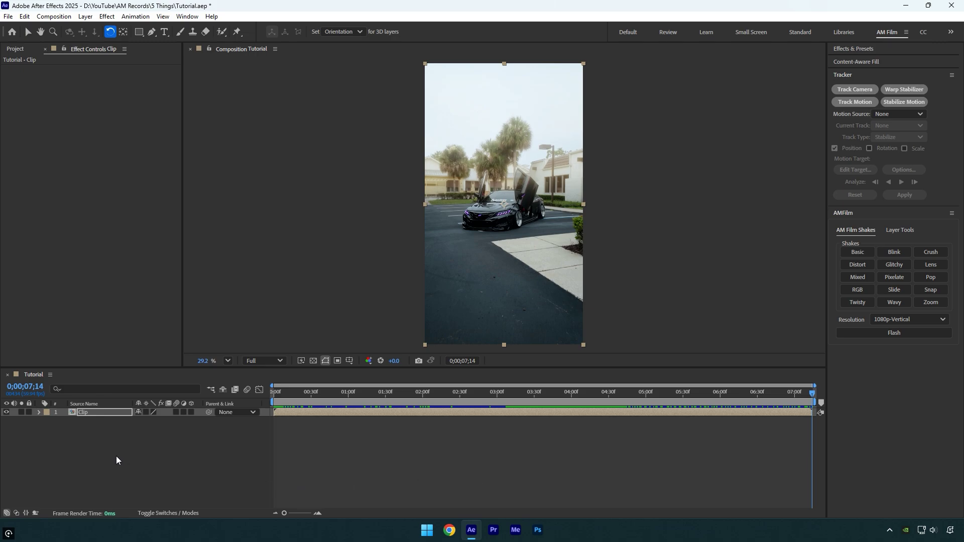
- Show the clip's Scale, Position and Rotation properties together in the timeline
key("p")
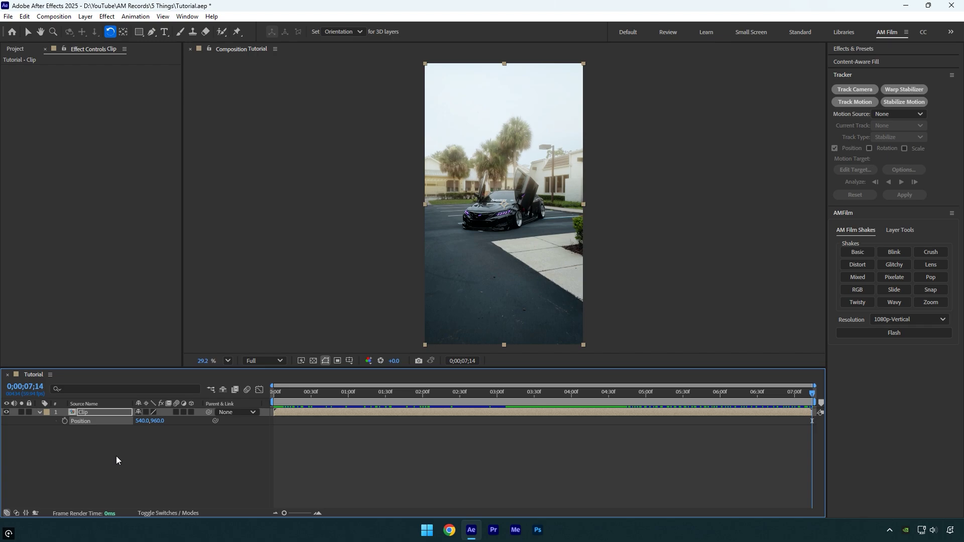
key("r")
key("s")
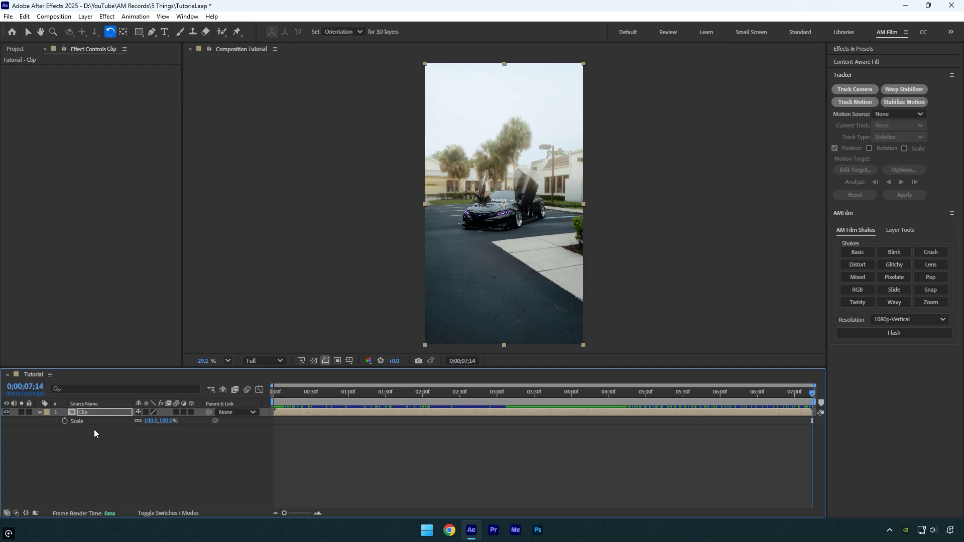
key("shift+p")
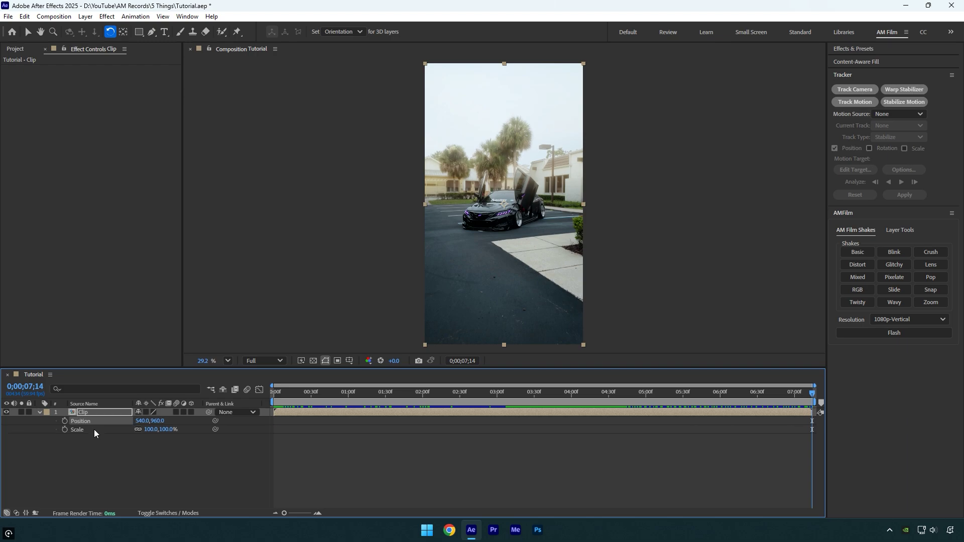
key("shift+r")
- Keyframe Position, Scale and Rotation, then scrub Scale down to 74%
key("alt+shift+p")
key("alt+shift+s")
key("alt+shift+r")
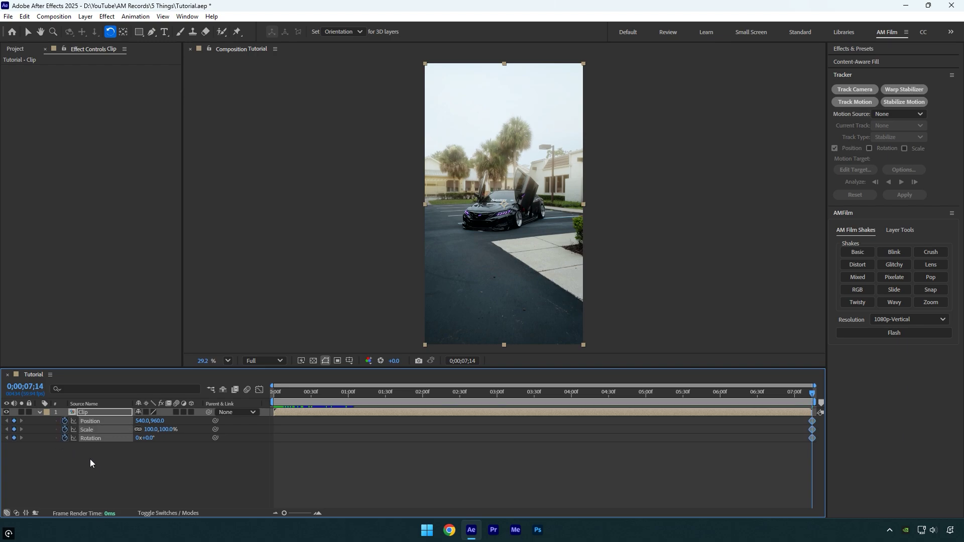
left_click(86, 430)
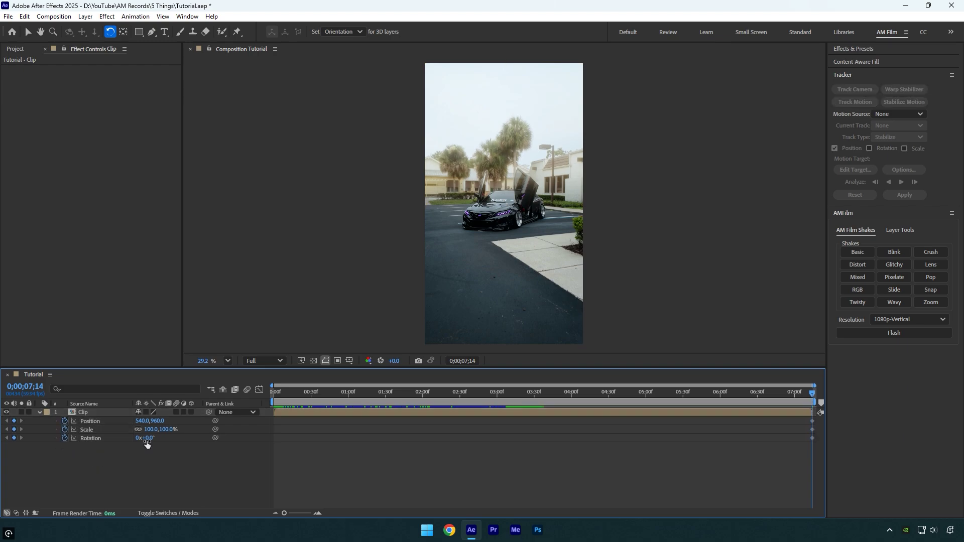
left_click_drag(149, 430, 129, 431)
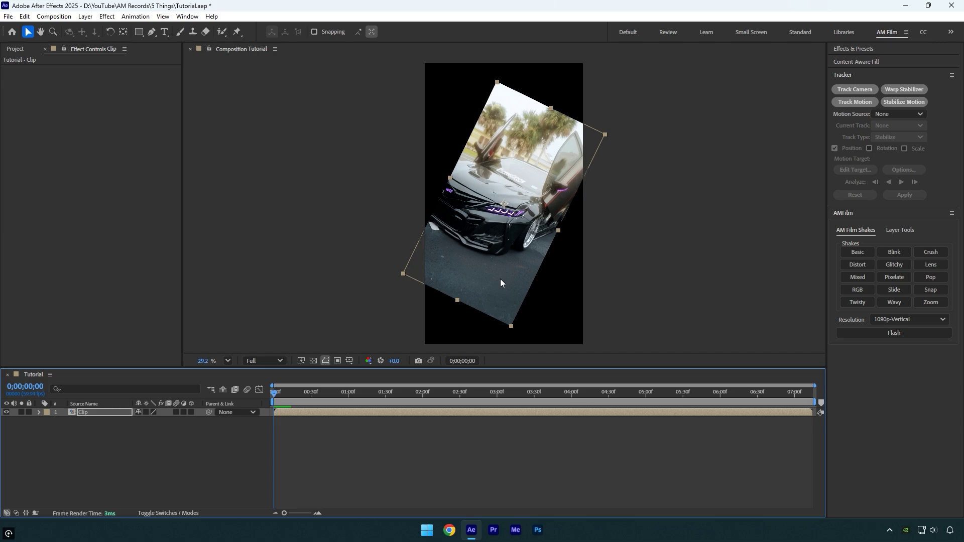
- Reset the clip's Rotation to upright and its Scale to 100% from each property's context menu
key("r")
right_click(87, 422)
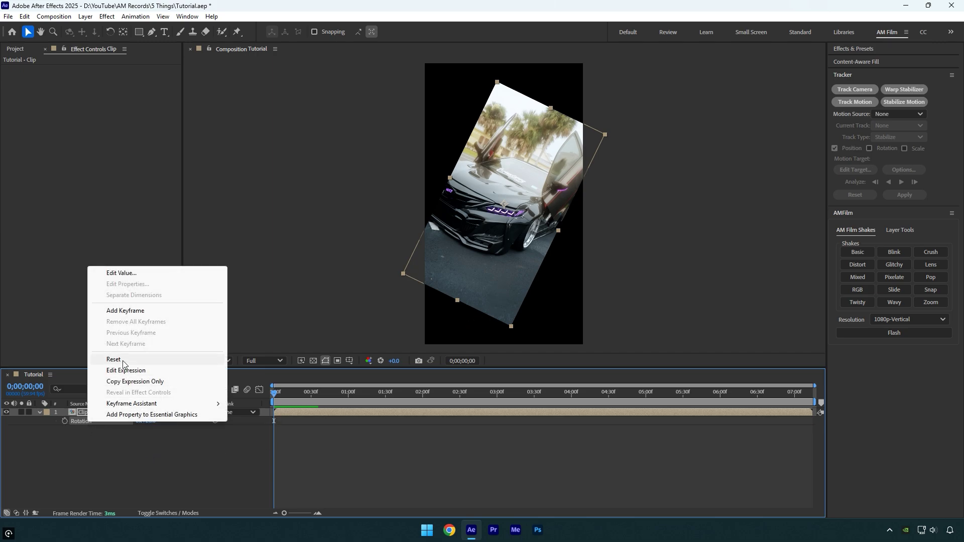
left_click(123, 361)
key("s")
right_click(82, 422)
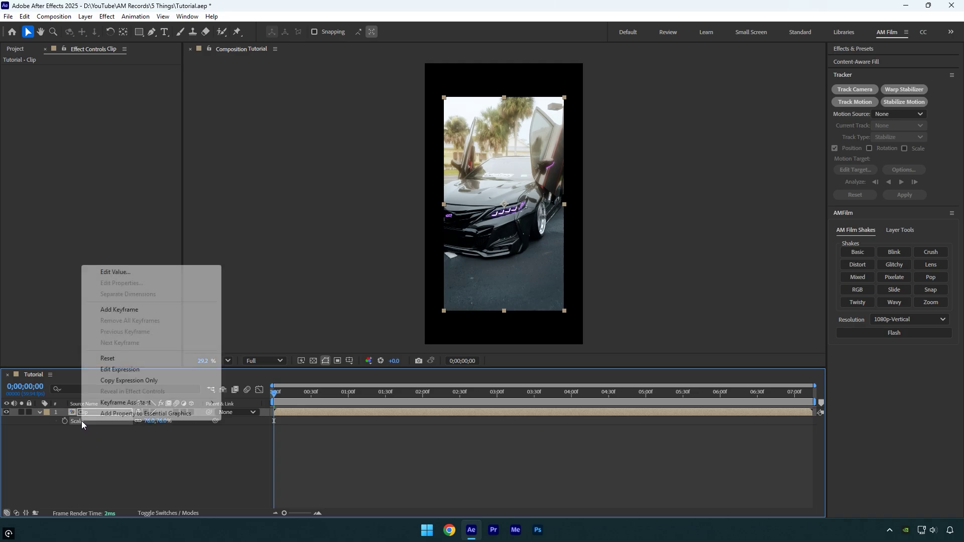
left_click(123, 358)
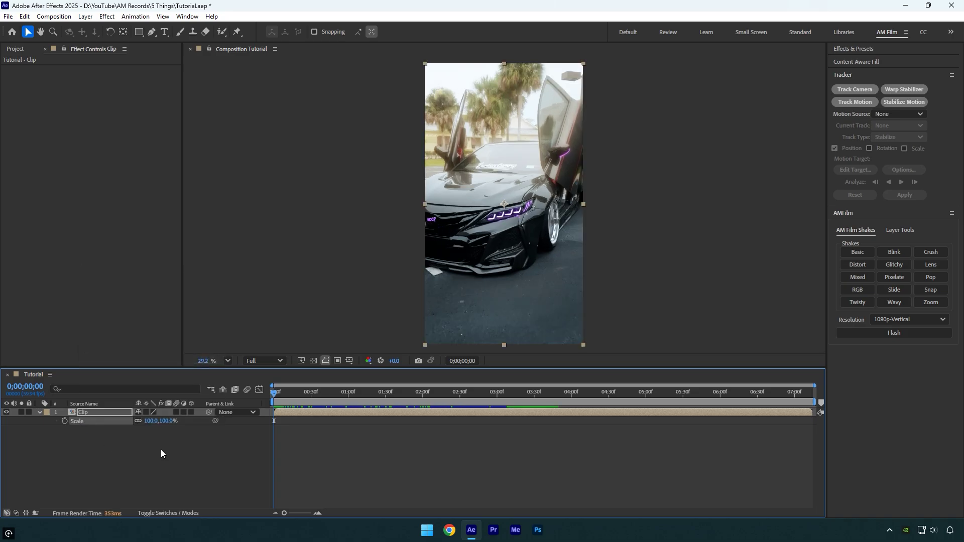
- Undo the resets, then redo the Scale and Rotation resets with Ctrl+Shift+Z
key("ctrl+z")
key("ctrl+z")
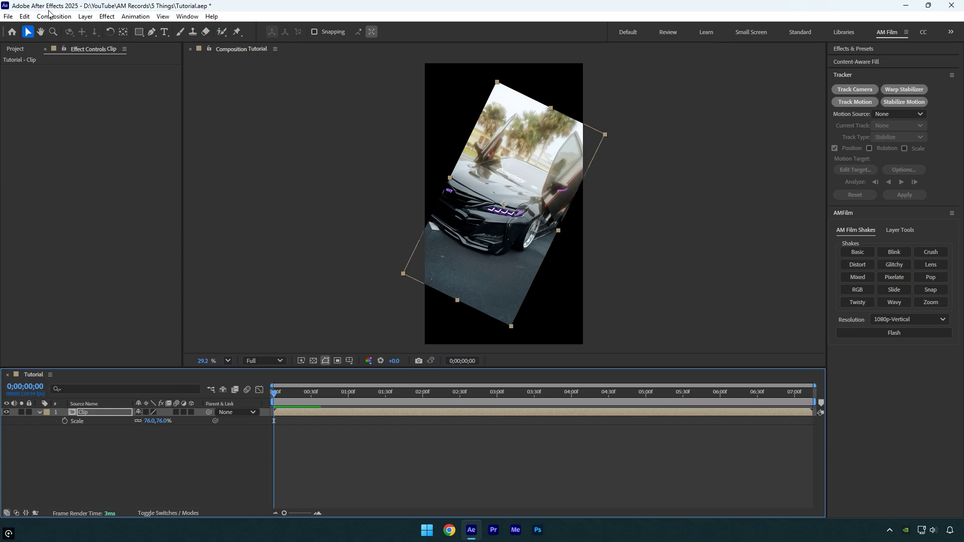
key("ctrl+shift+z")
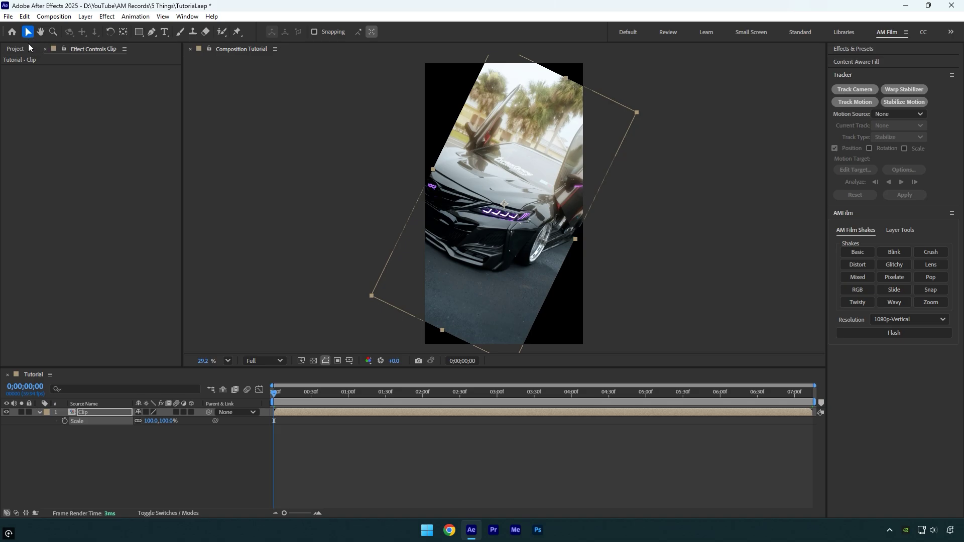
key("ctrl+shift+z")
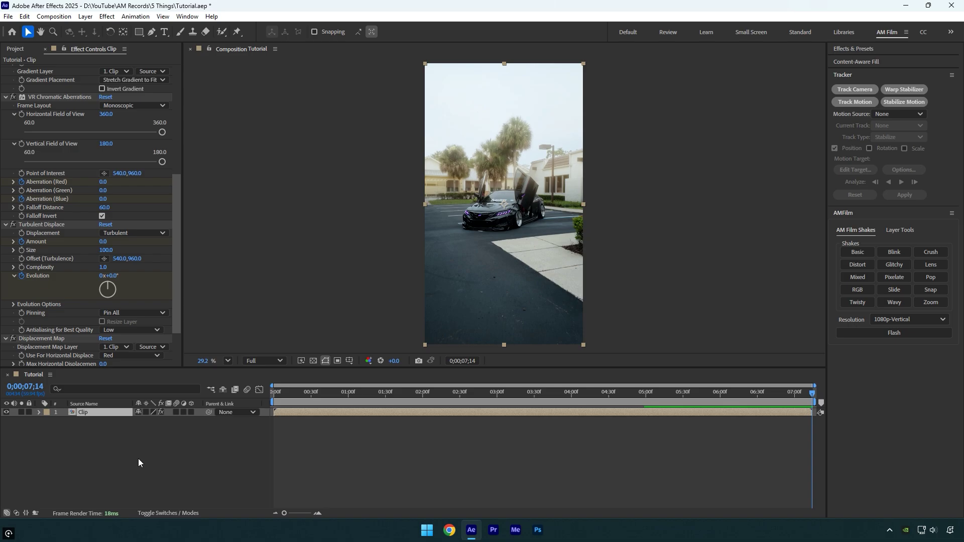
- Expand the clip's Deep Glow effect and lower its Exposure to 0.00
key("e")
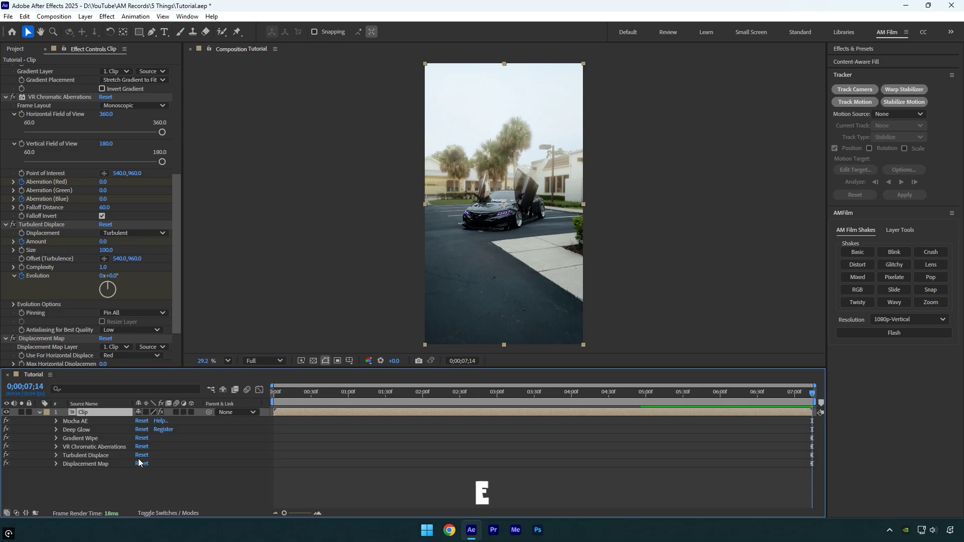
left_click(56, 429)
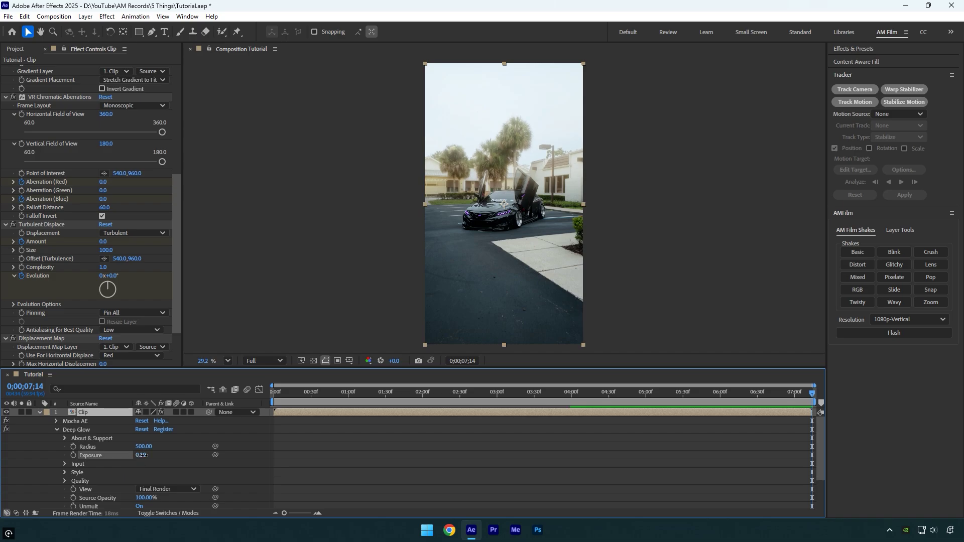
mouse_move(142, 455)
left_mouse_down()
mouse_move(160, 456)
mouse_move(146, 462)
mouse_move(154, 468)
left_mouse_up()
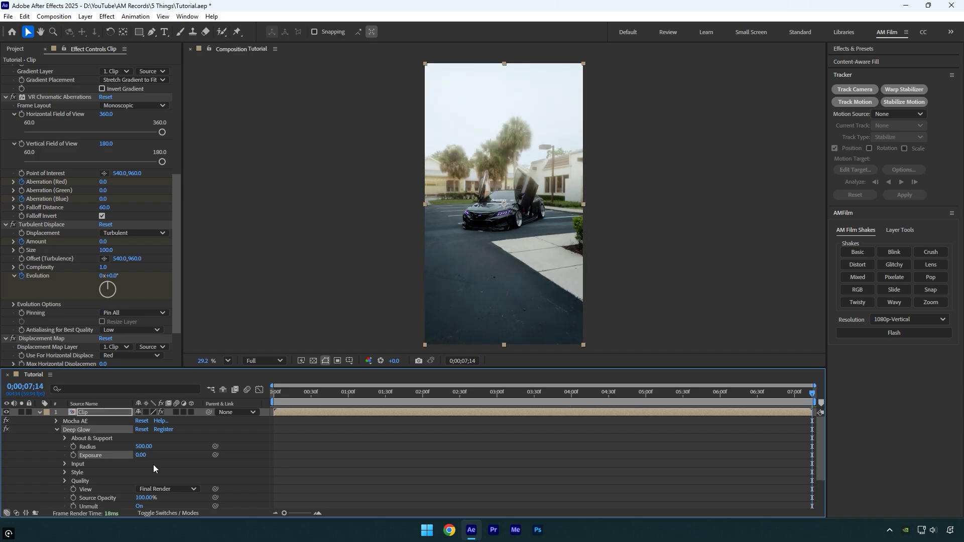
key("e")
key("e")
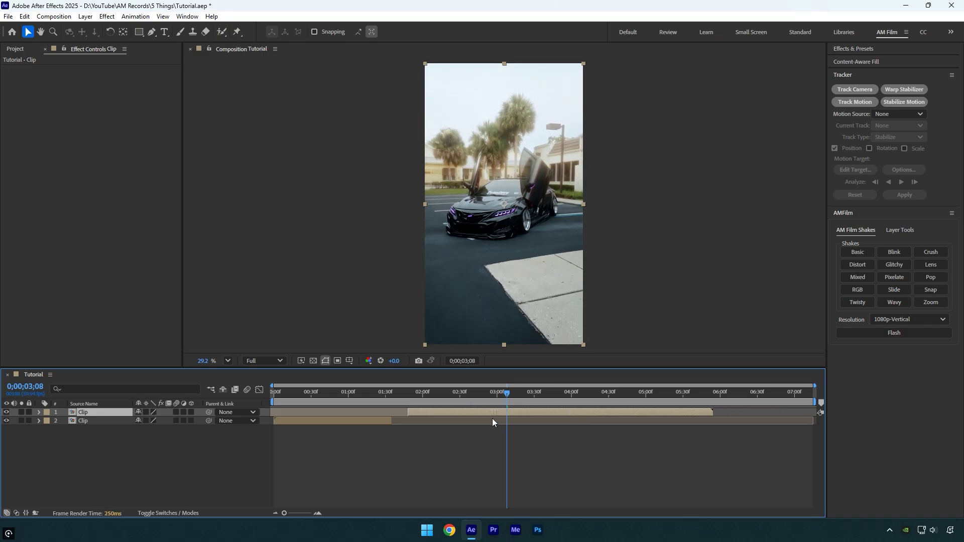
- Trim the top Clip layer to 0;00;02;00–0;00;06;06, then jump to its out and in points
left_click_drag(492, 419, 390, 401)
key("bracketleft")
key("bracketleft")
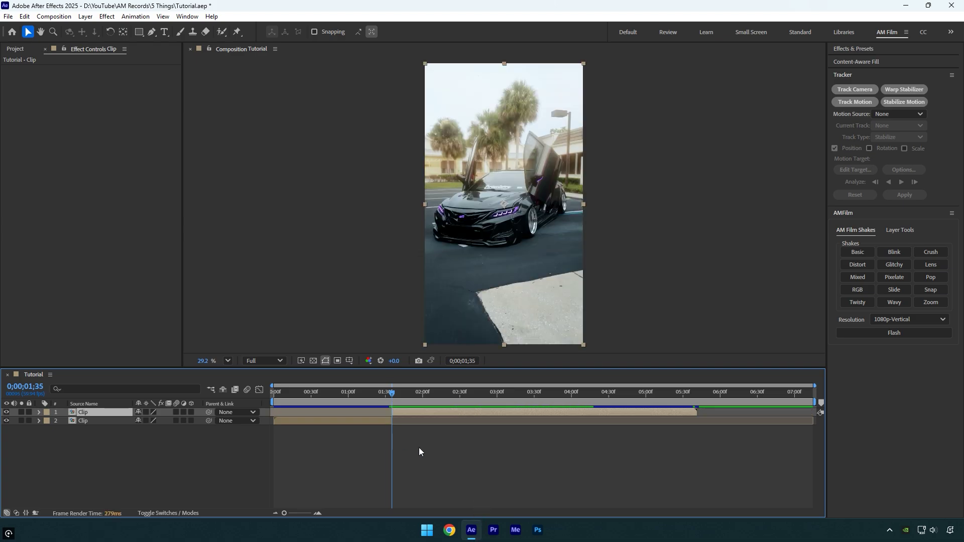
left_click_drag(446, 396, 757, 397)
key("bracketright")
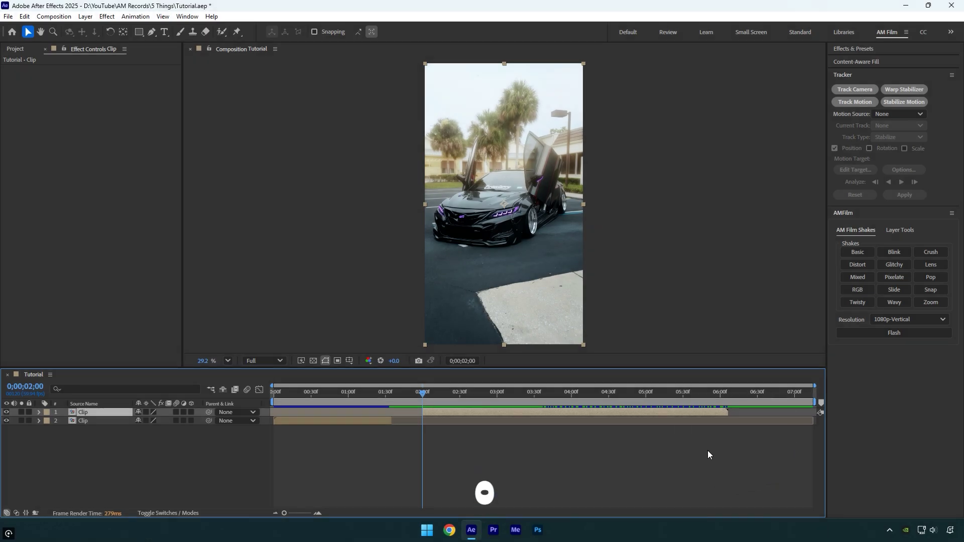
key("o")
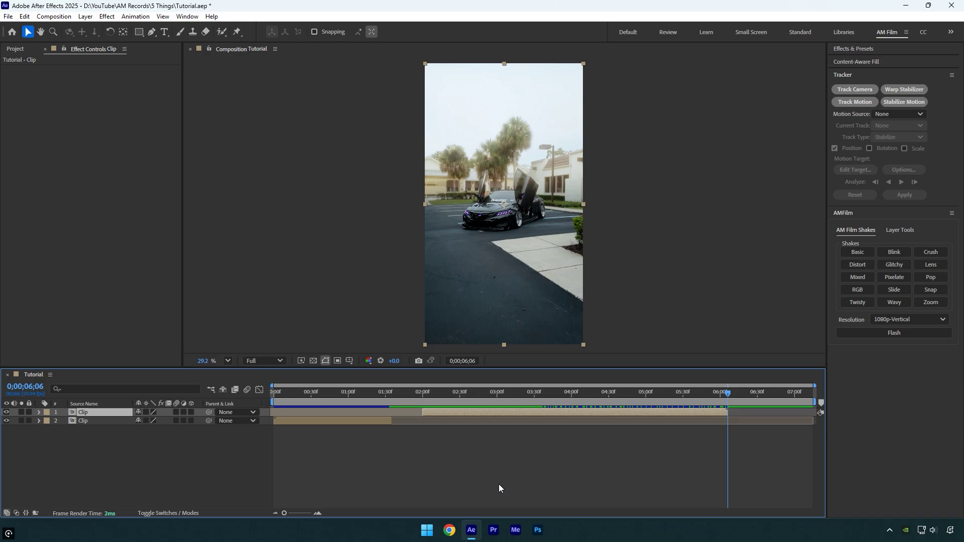
key("i")
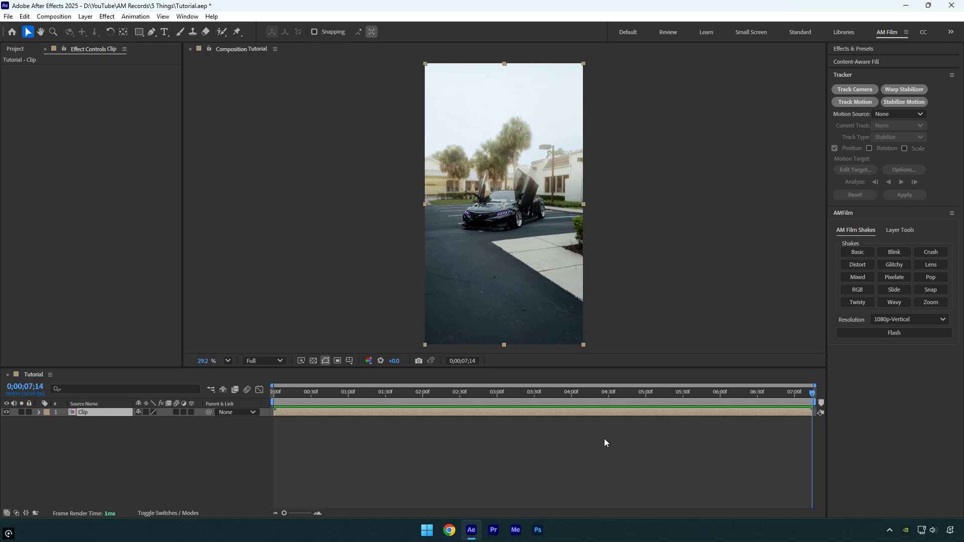
- Open Edit > Preferences > Media & Disk Cache with a 200 GB disk cache maximum
left_click(24, 16)
mouse_move(86, 335)
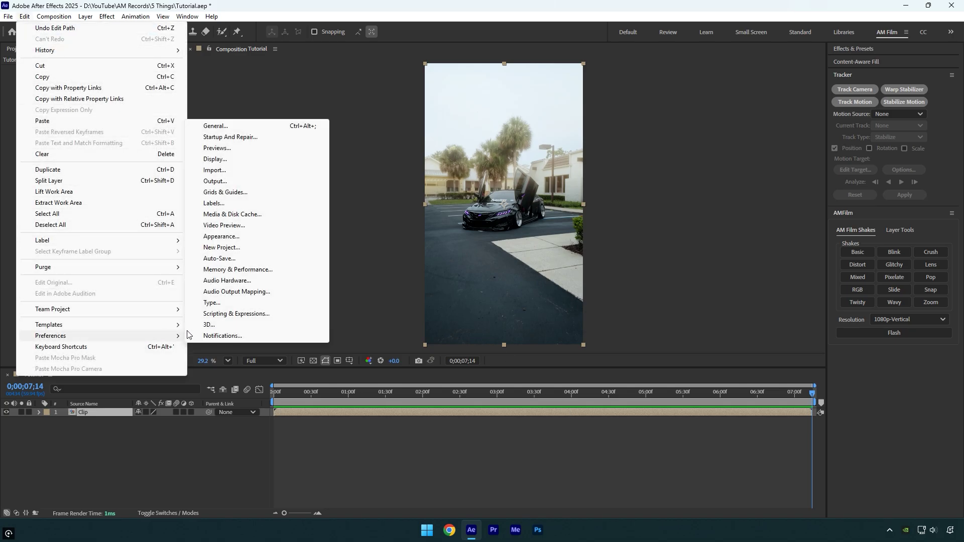
left_click(222, 215)
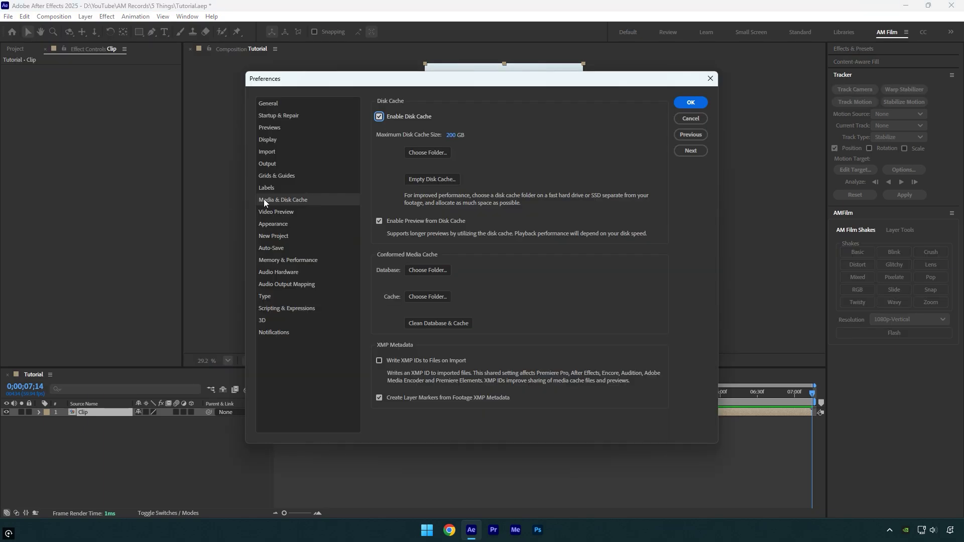